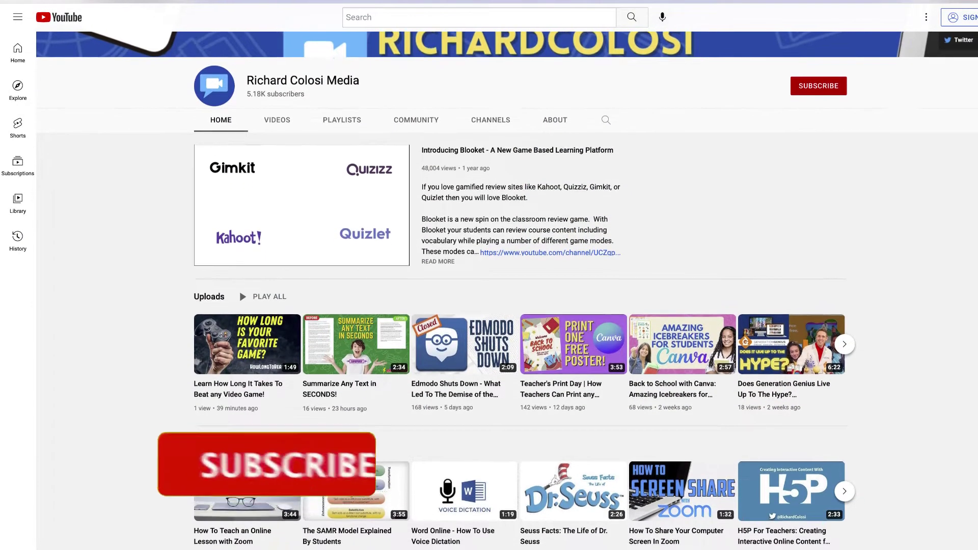
Scroll down the canva.com/education page and move on to the Canva Home page
scroll(489, 275, "down", 2)
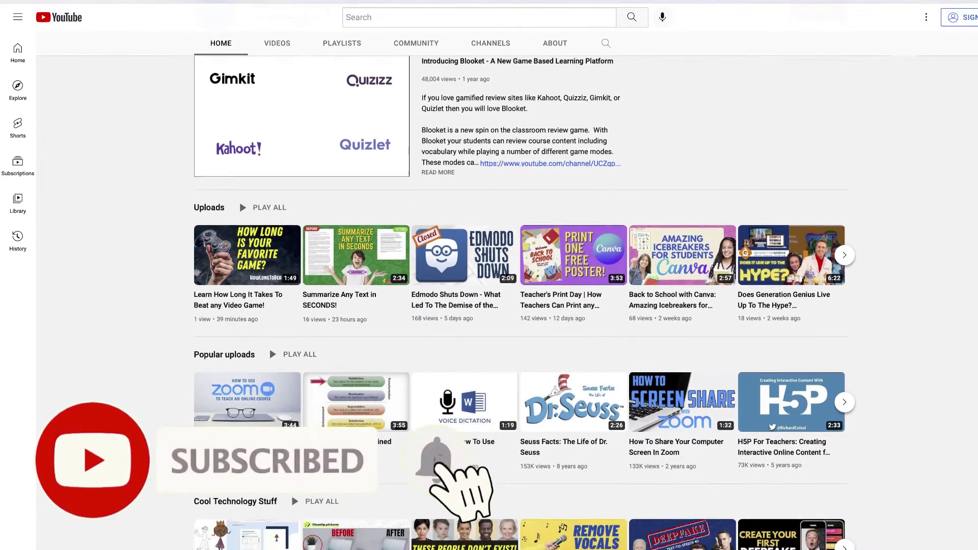
scroll(489, 275, "down", 2)
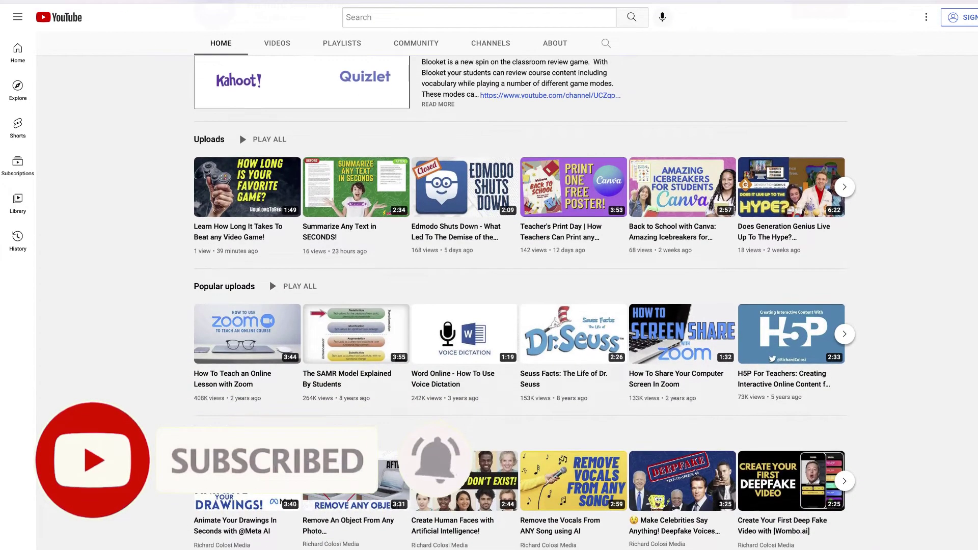
scroll(488, 275, "down", 2)
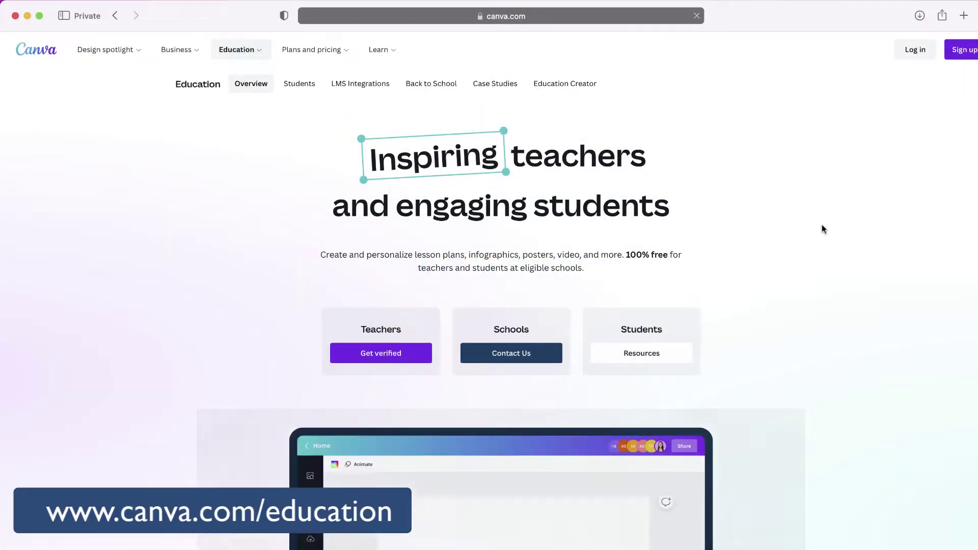
scroll(863, 306, "down", 3)
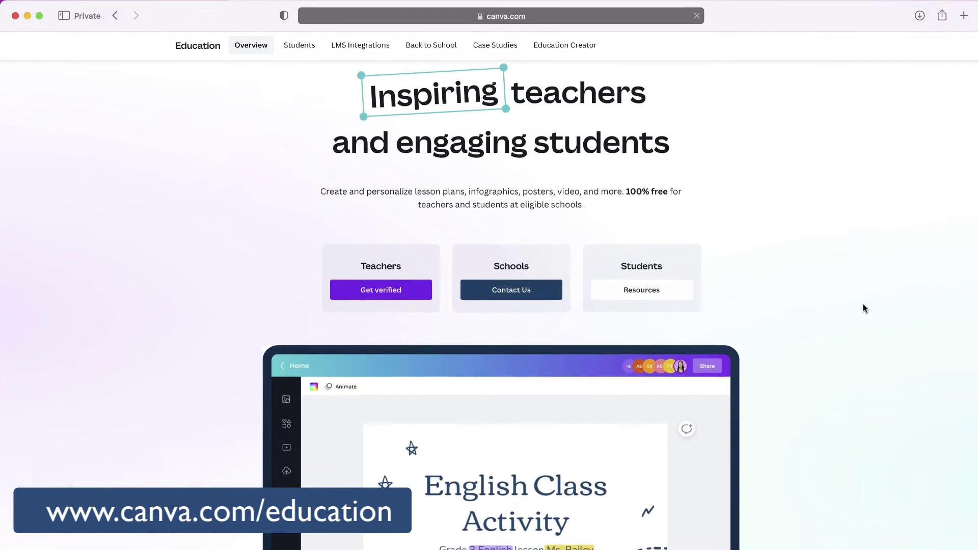
scroll(864, 308, "down", 3)
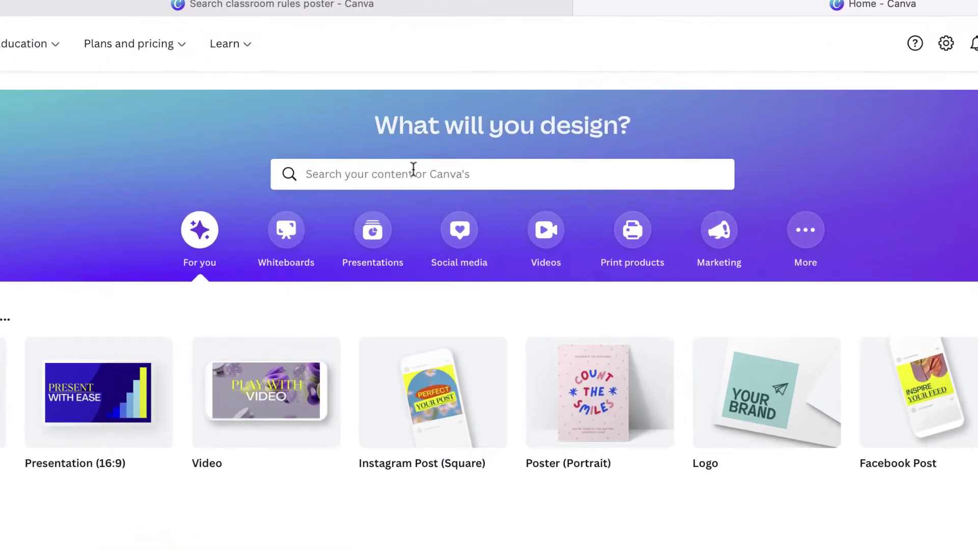
Search for 'classroom rules poster' templates and scroll through the results
left_click(500, 149)
type("classroom rules poster")
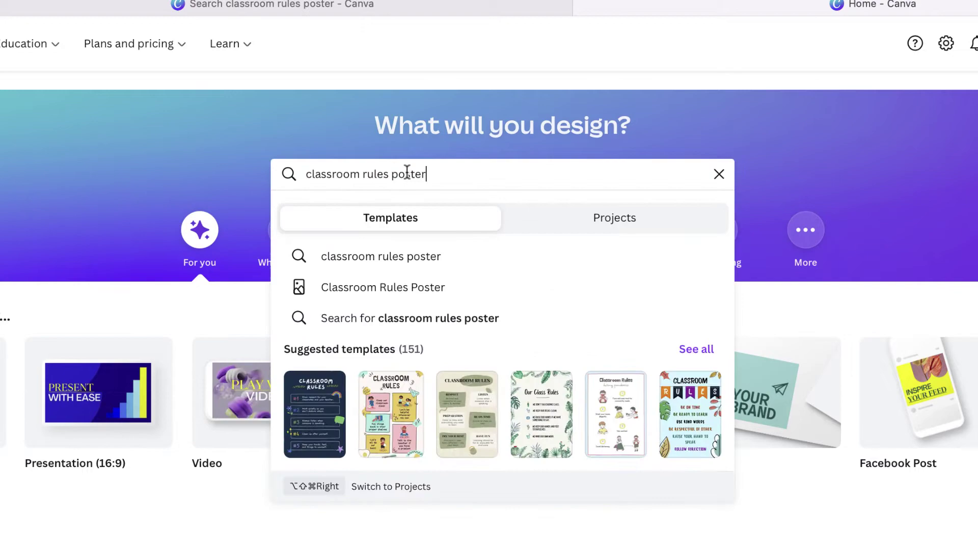
key("Return")
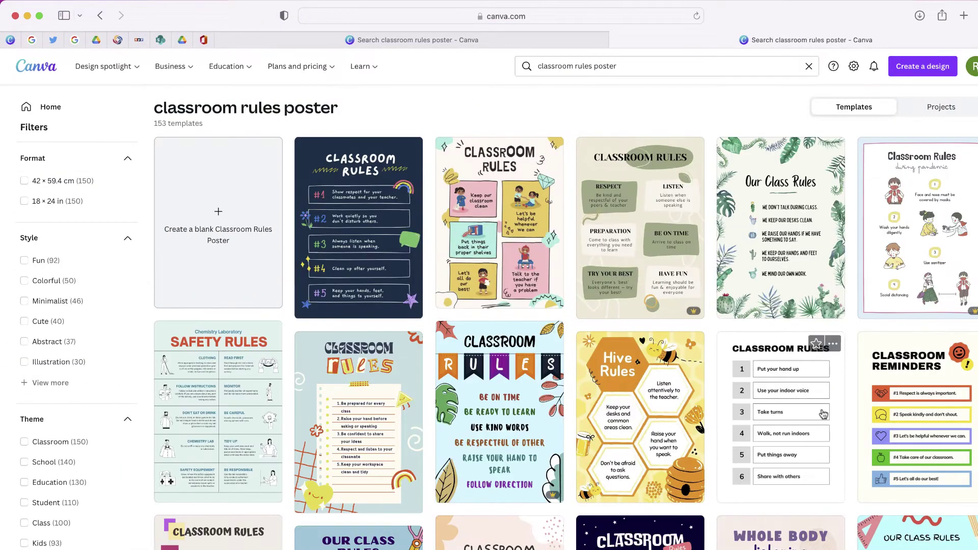
scroll(822, 413, "down", 5)
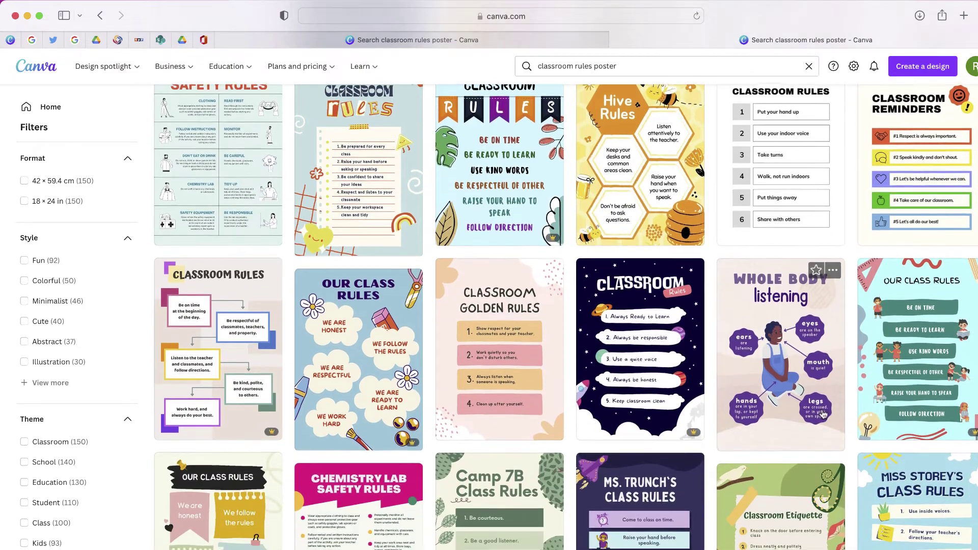
scroll(823, 415, "down", 5)
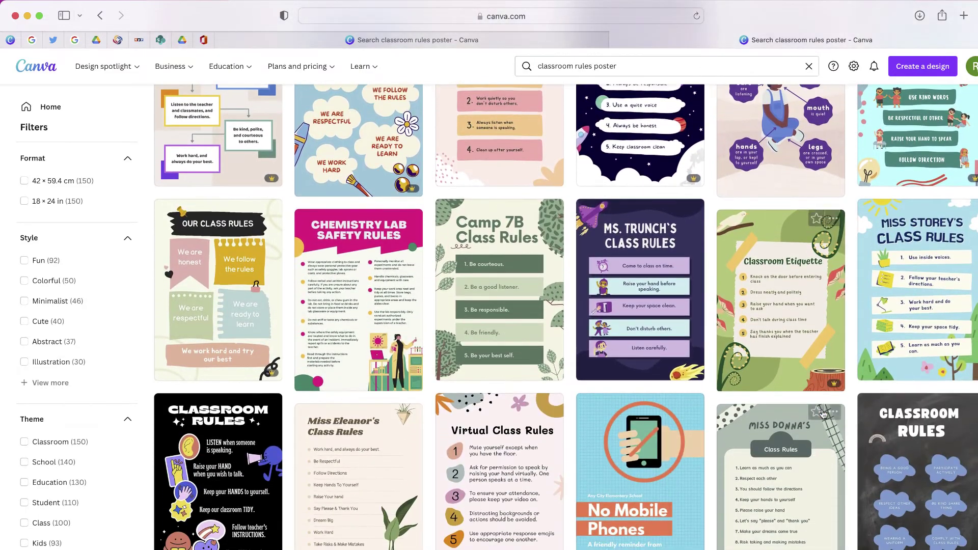
scroll(822, 413, "down", 4)
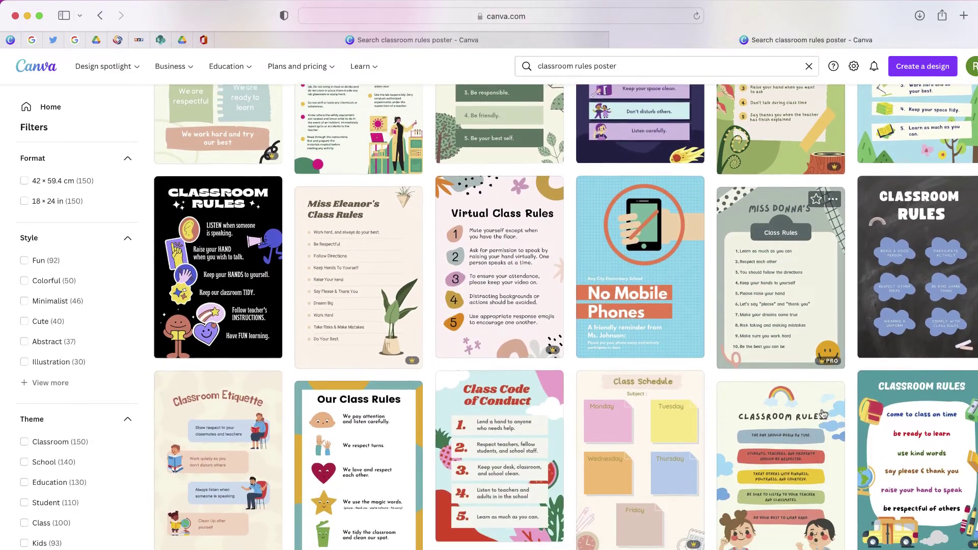
scroll(822, 413, "down", 3)
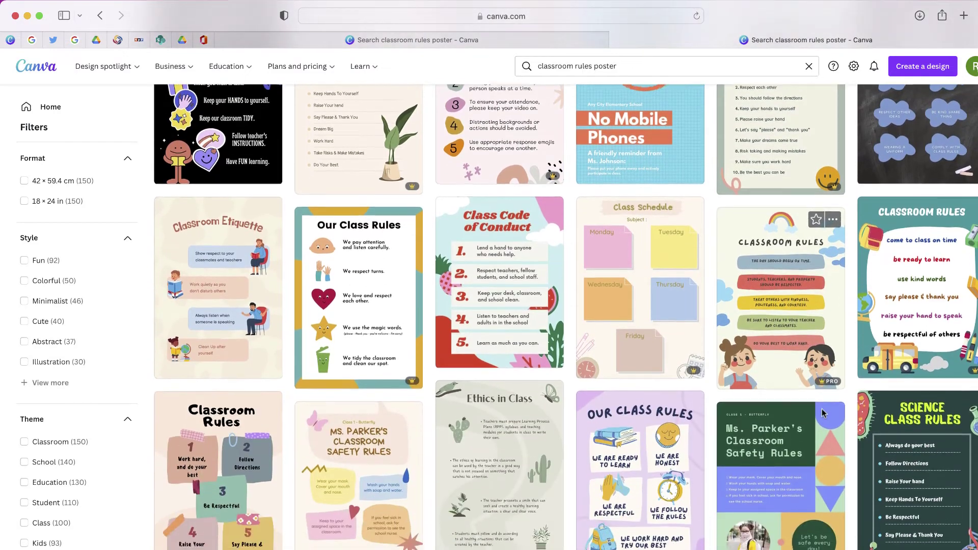
scroll(823, 413, "down", 2)
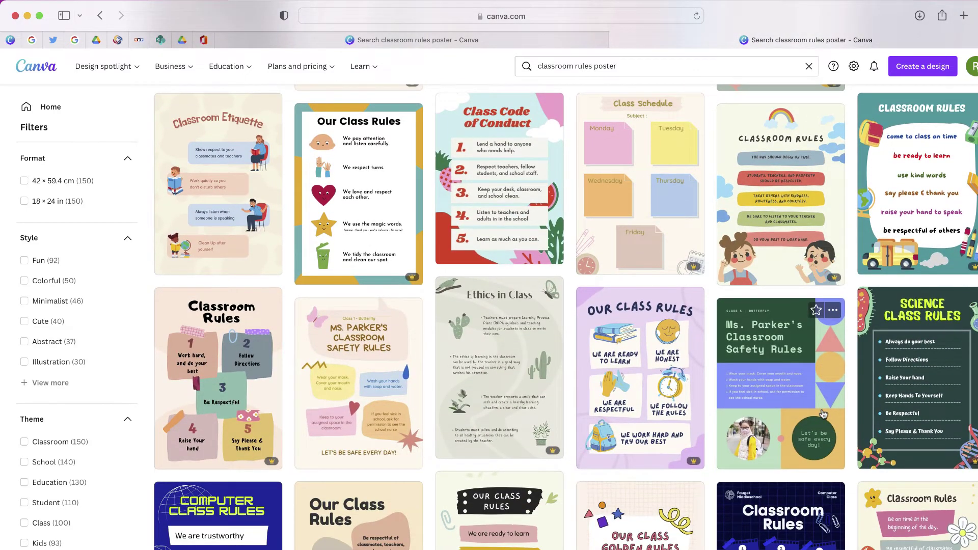
Open the classroom safety rules template and change its title to the teacher's name
left_click(347, 354)
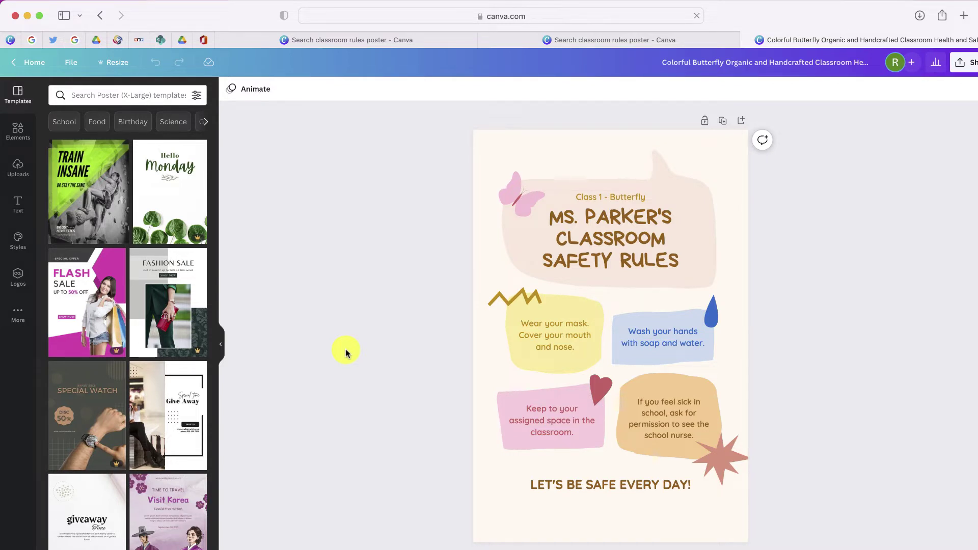
left_click(655, 217)
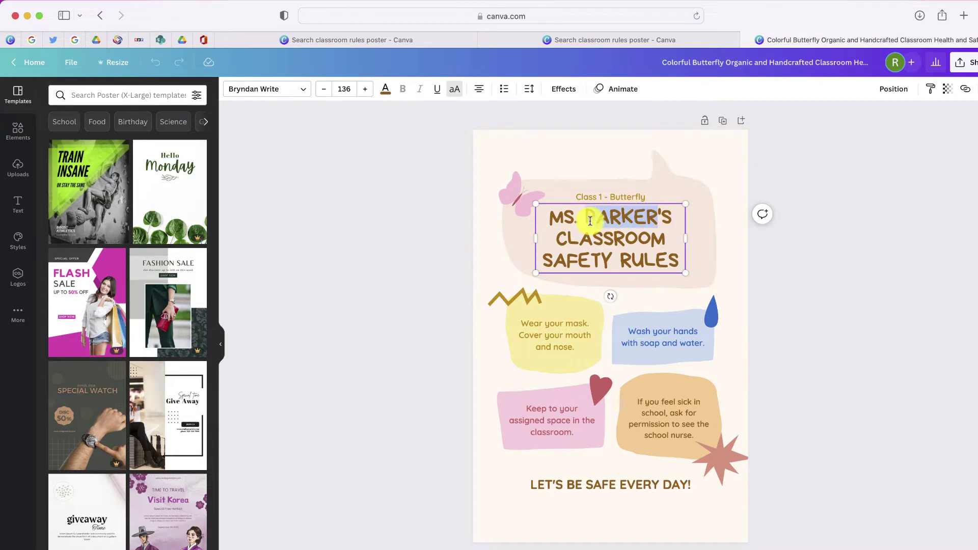
type("SMITH")
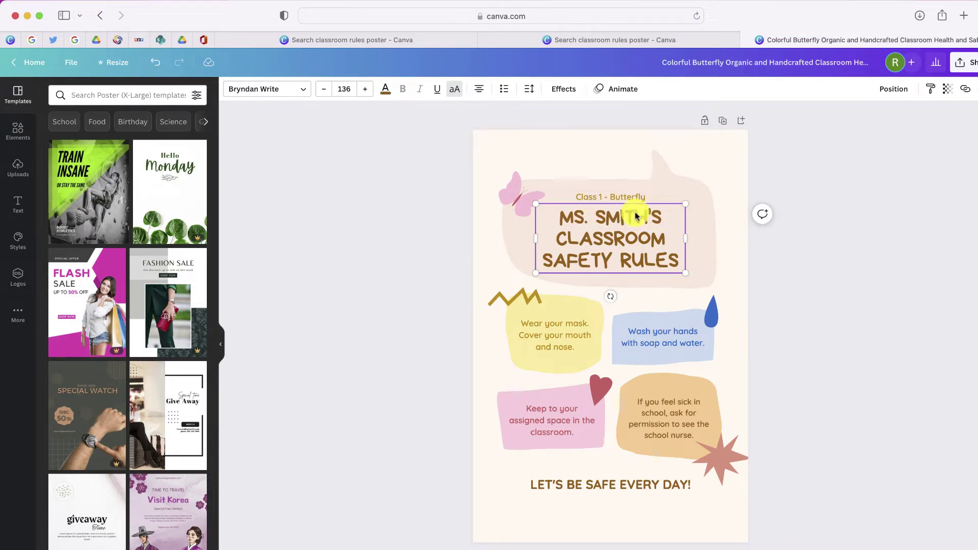
left_click(796, 175)
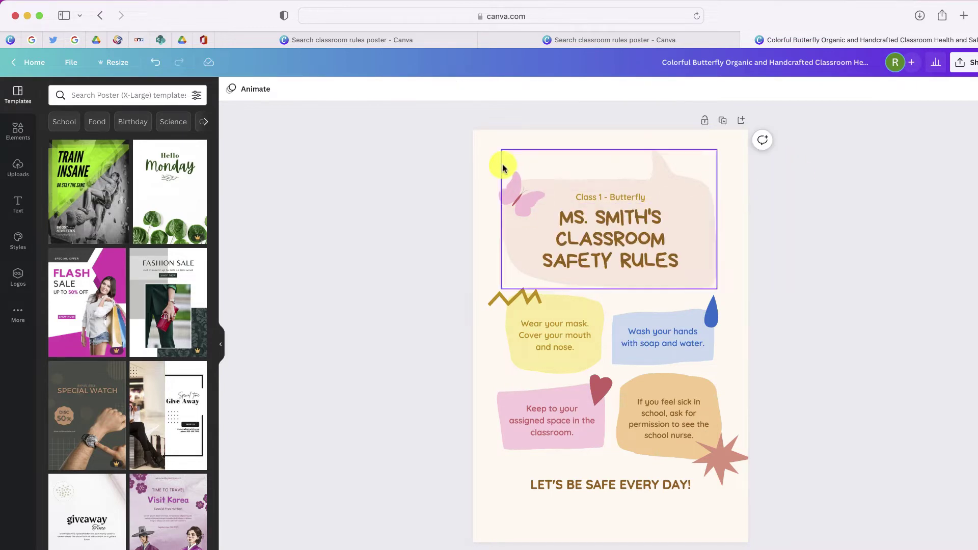
Set the page background to the orange Document Colors swatch
left_click(489, 151)
left_click(239, 96)
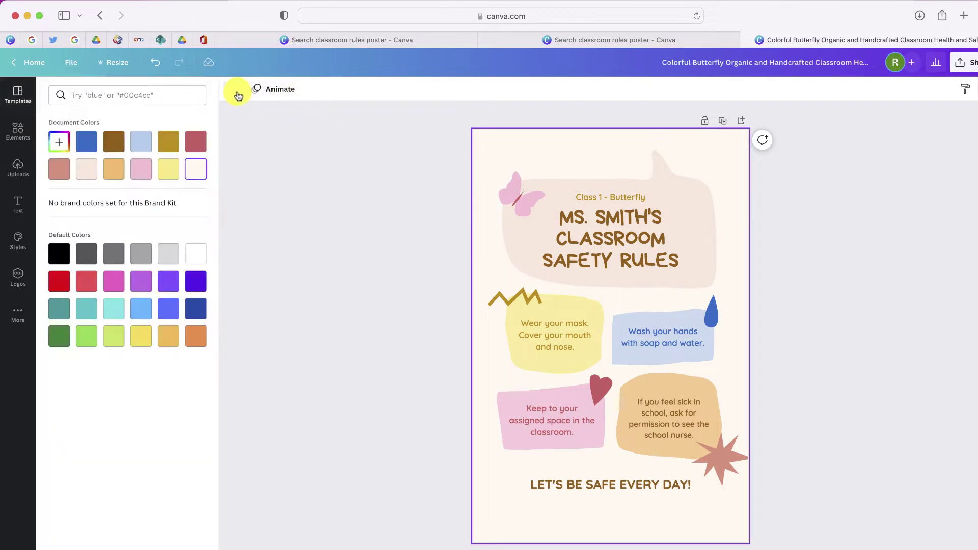
left_click(114, 167)
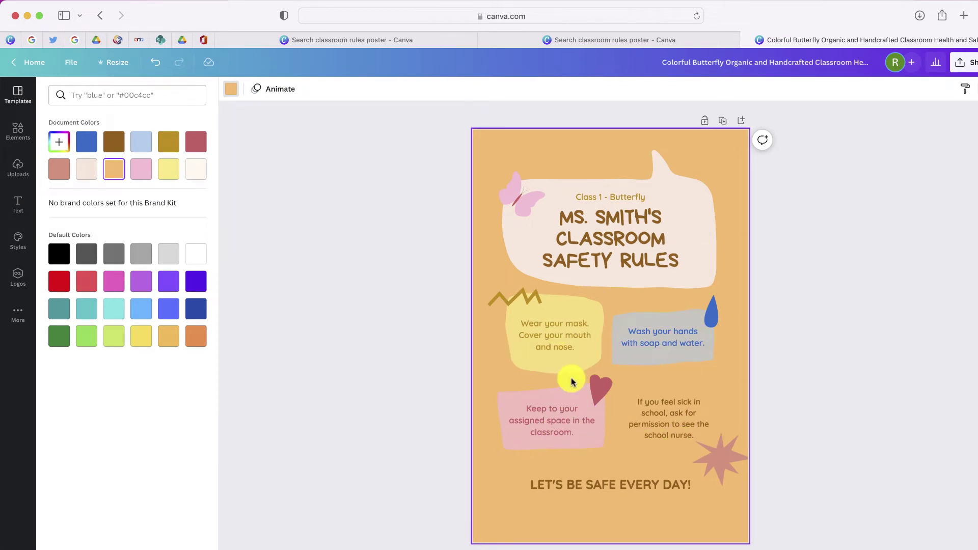
Search the Elements library for 'school' graphics
left_click(17, 130)
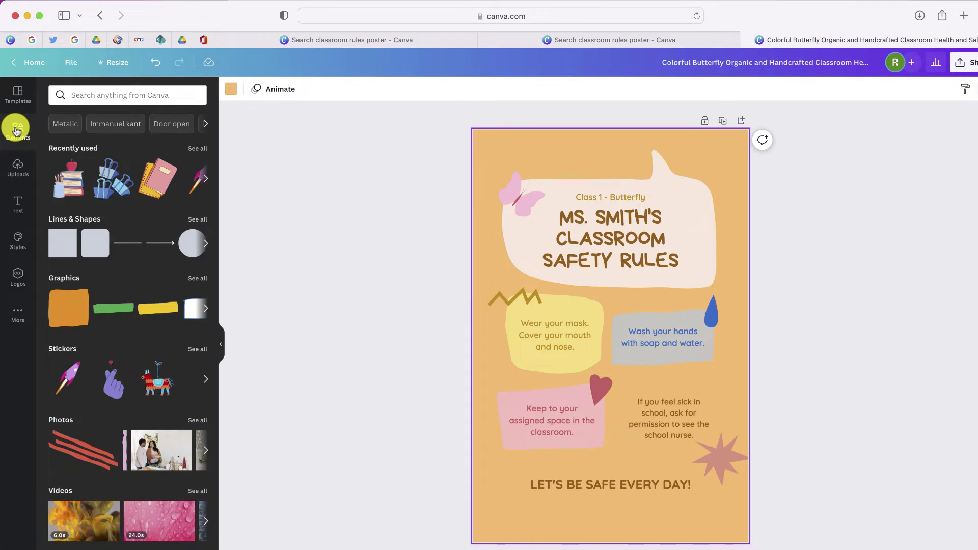
left_click(80, 95)
type("scho")
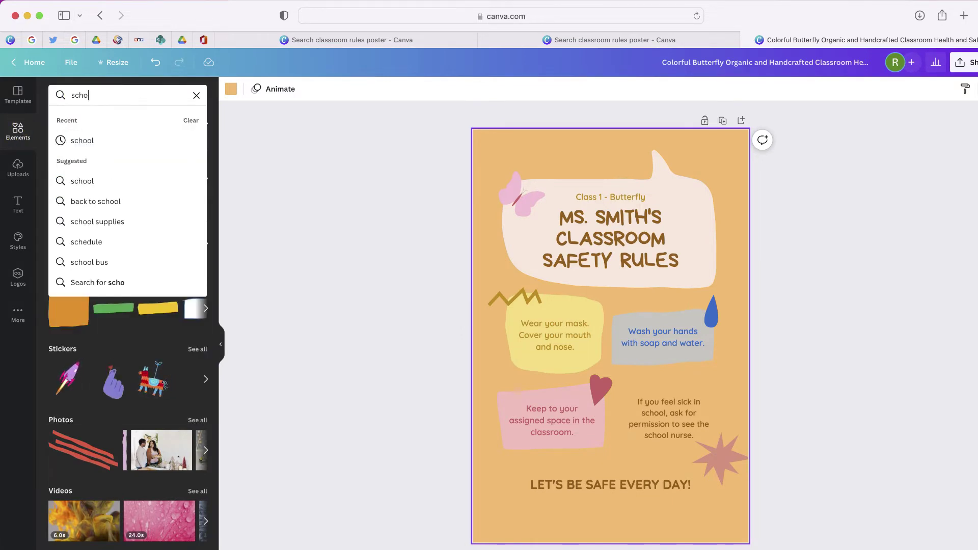
type("ol")
key("Return")
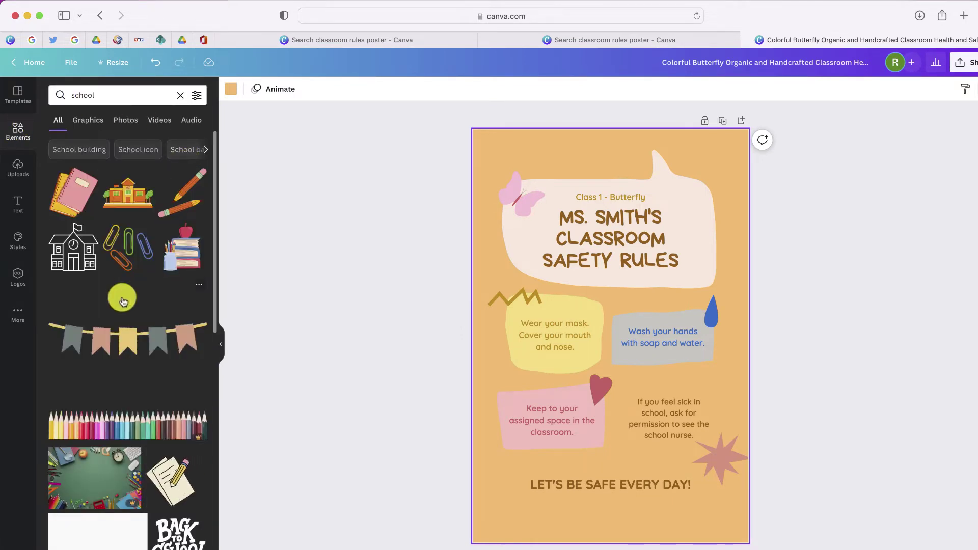
scroll(124, 301, "down", 5)
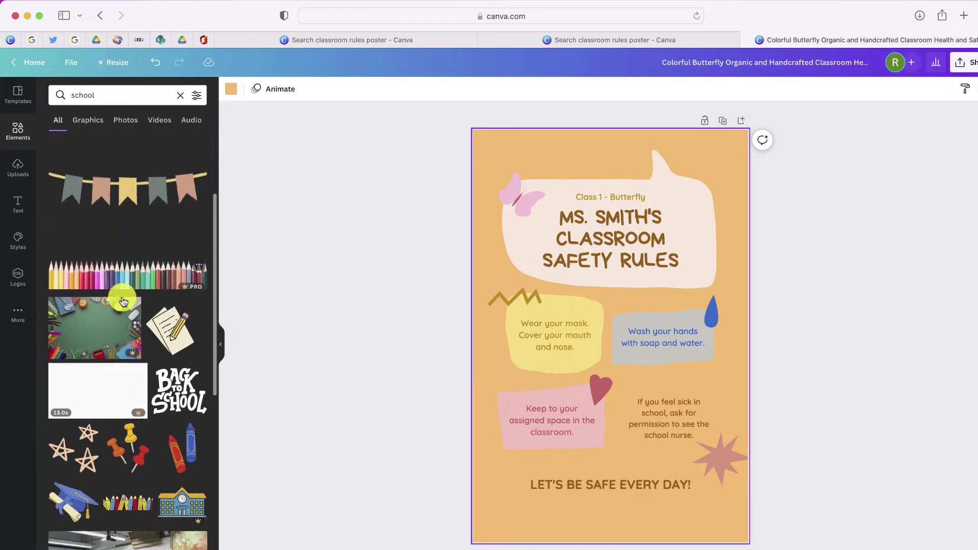
Add a shrunken pushpins sticker at top right and a school building at bottom left
left_click(127, 419)
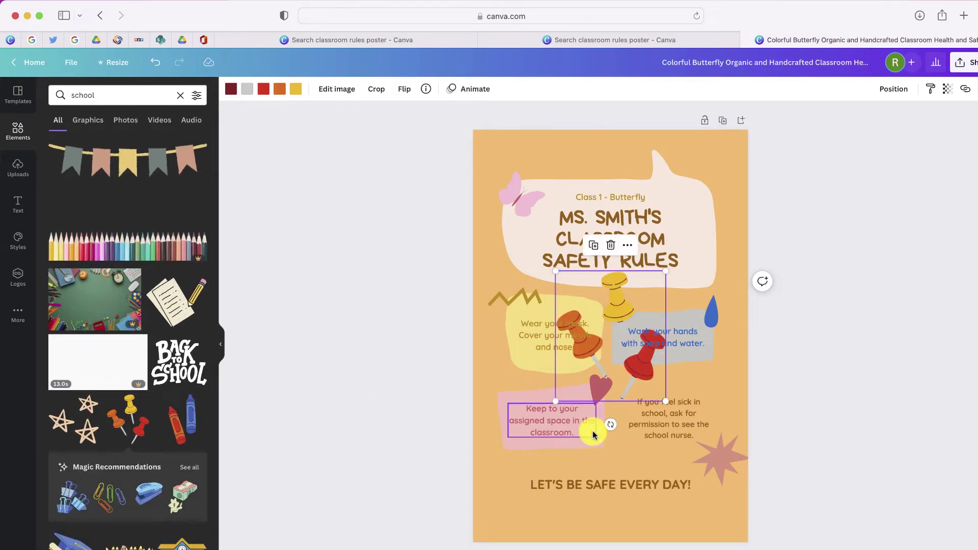
left_click_drag(663, 397, 594, 284)
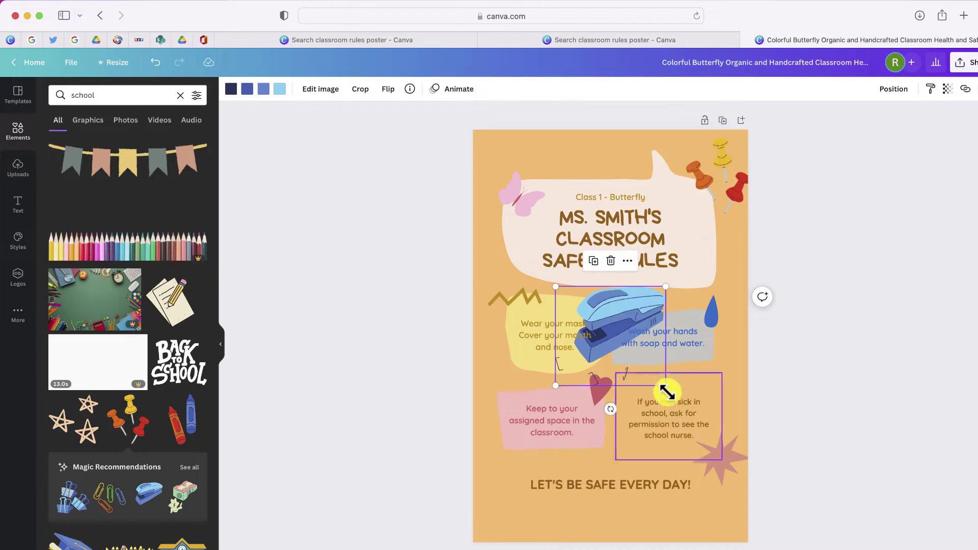
left_click_drag(665, 387, 649, 364)
left_click_drag(181, 542, 536, 486)
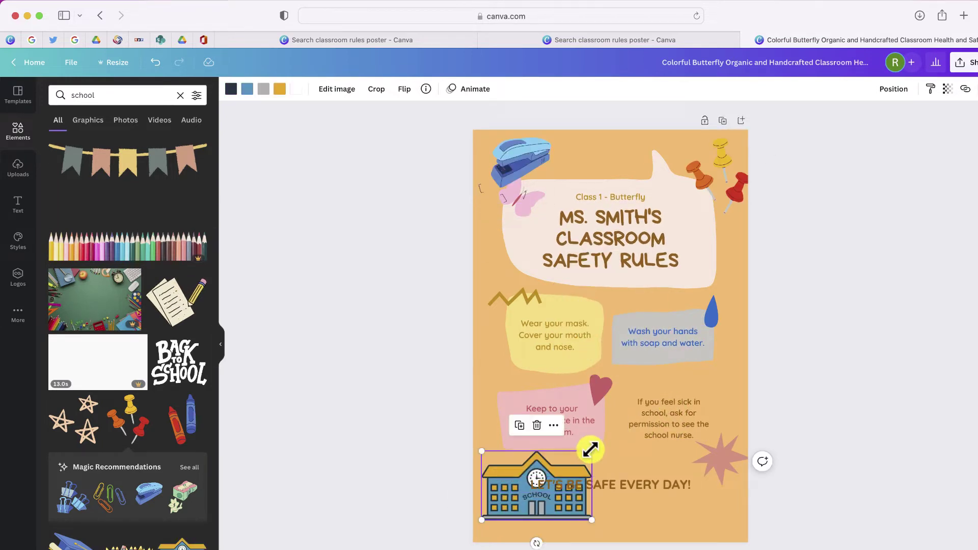
left_click_drag(590, 449, 502, 516)
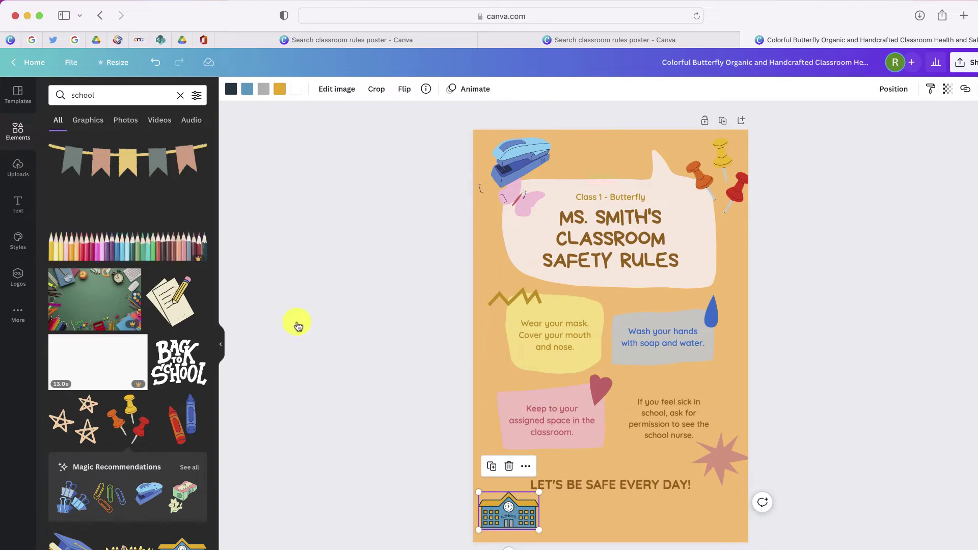
Deselect the sticker and bring up Resize, showing the current 24 × 36 in size
left_click(16, 167)
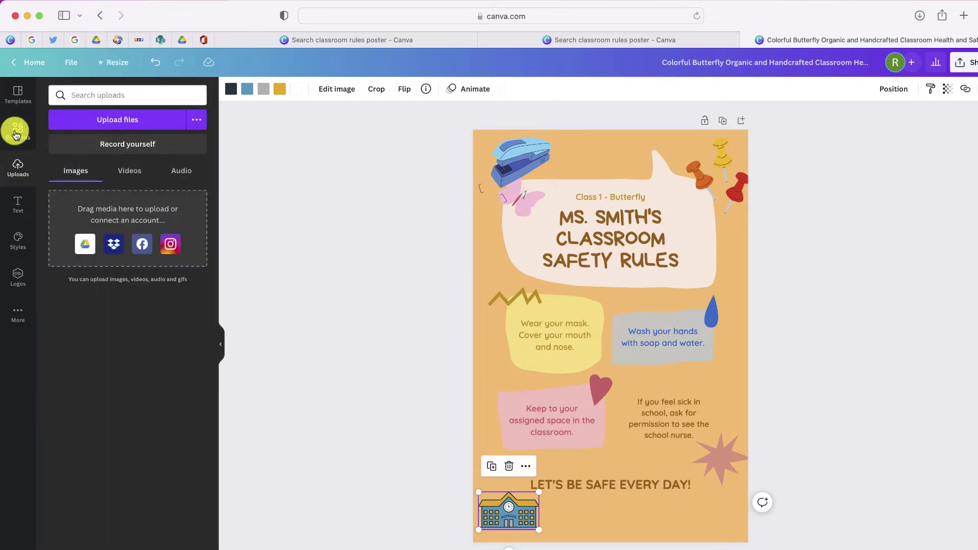
left_click(292, 257)
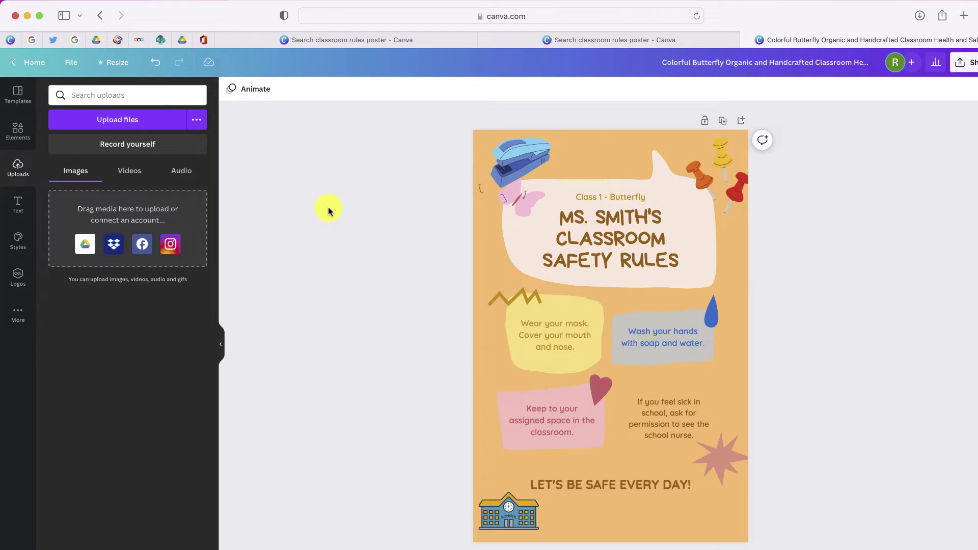
left_click(128, 66)
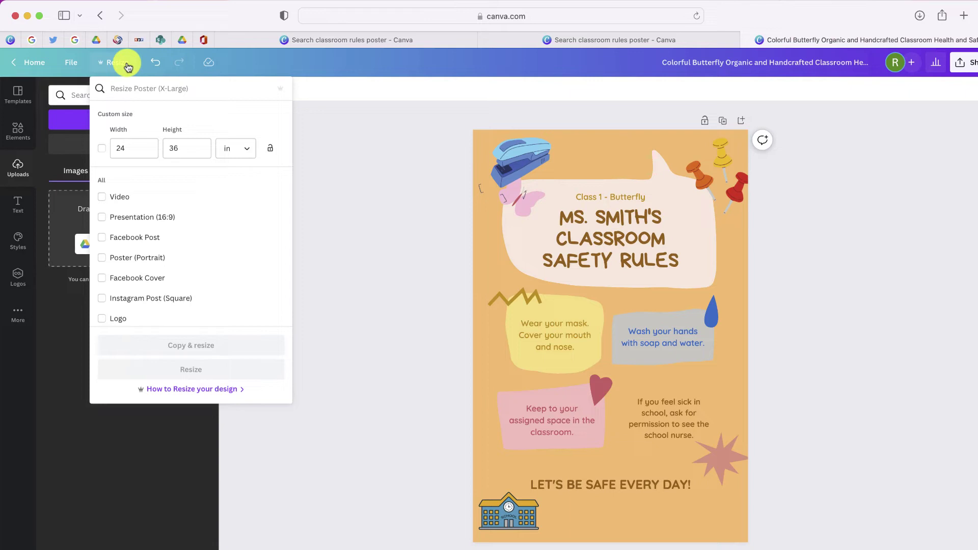
Resize the design to Poster (Portrait), 18 × 24 in
left_click(101, 257)
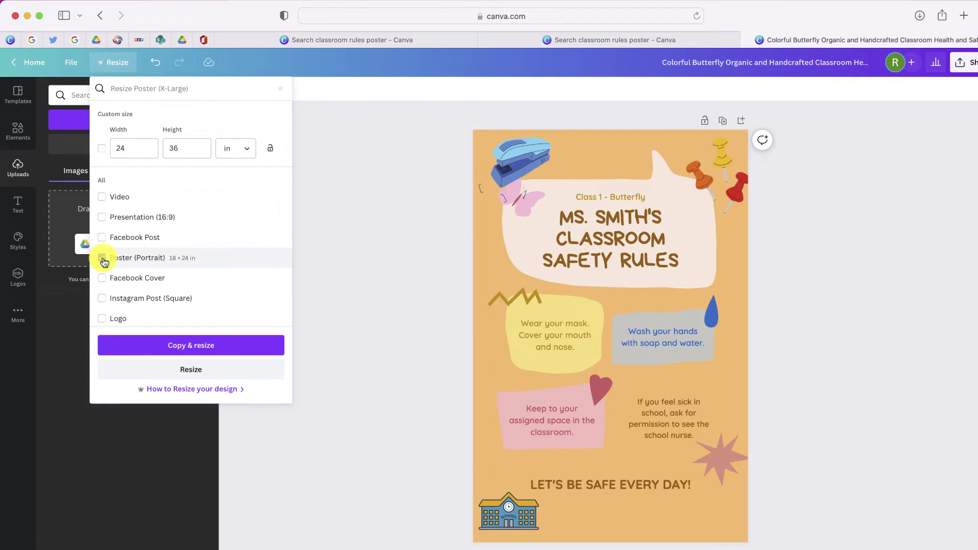
left_click(227, 374)
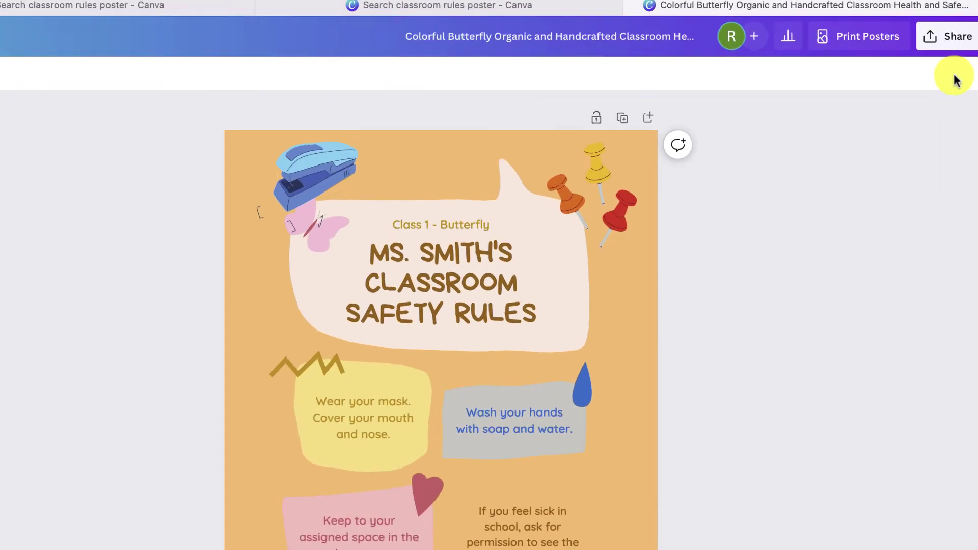
Download the poster as a PDF Print file
left_click(969, 64)
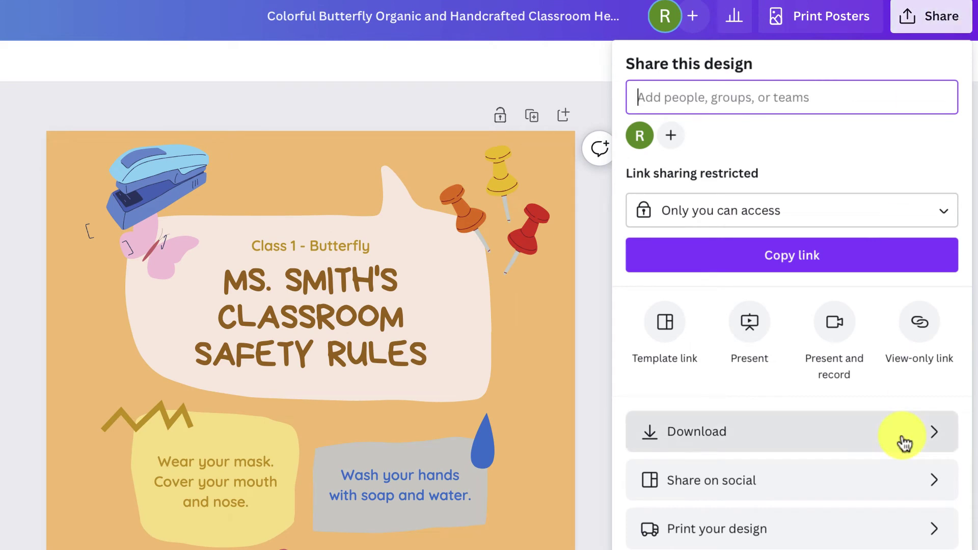
left_click(749, 433)
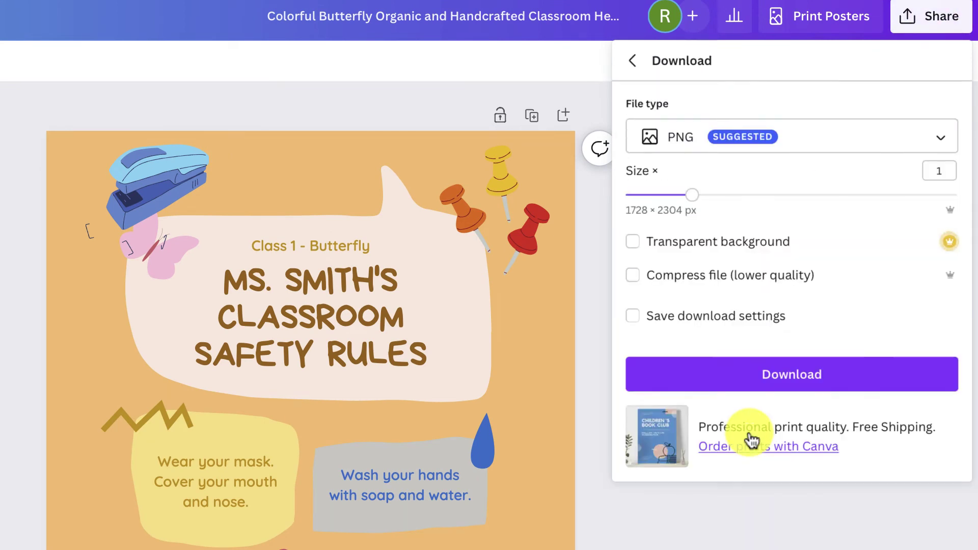
left_click(733, 139)
left_click(723, 267)
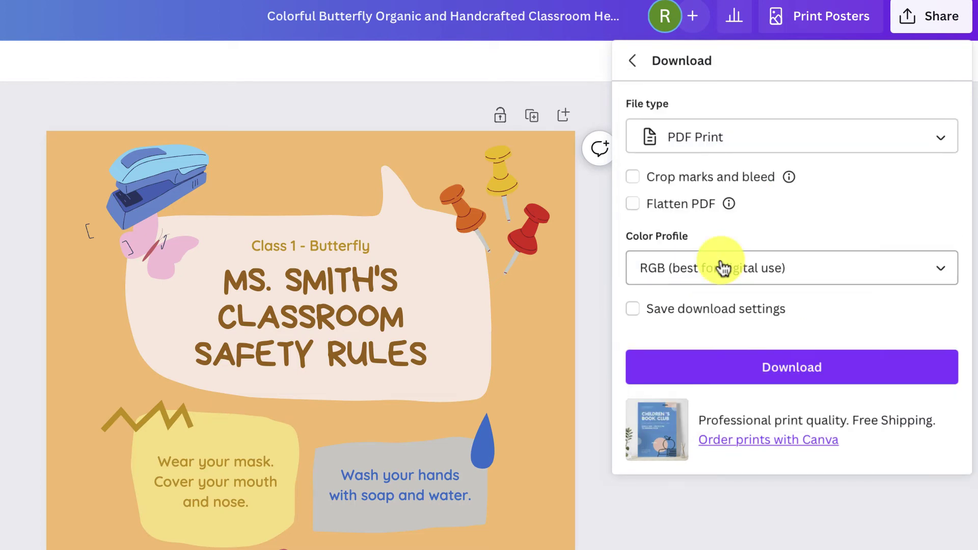
left_click(763, 371)
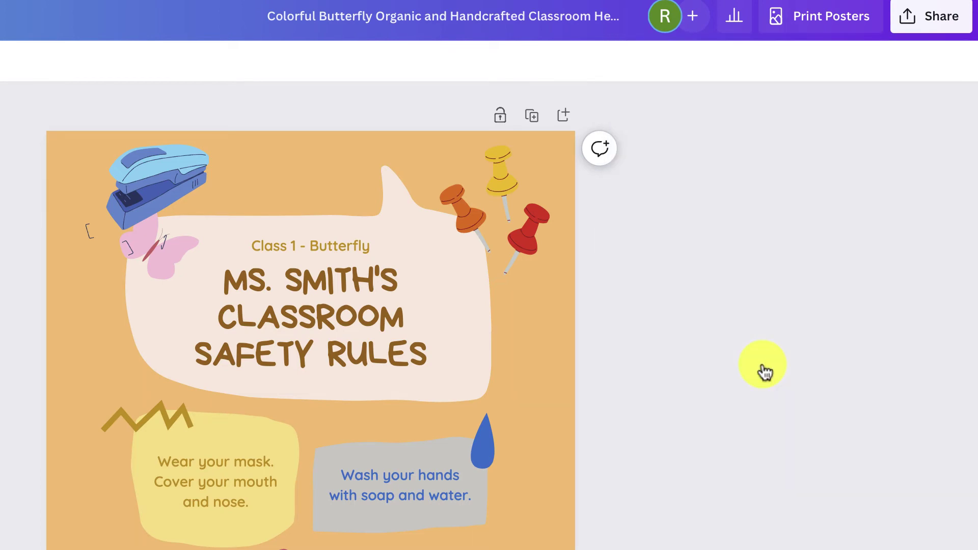